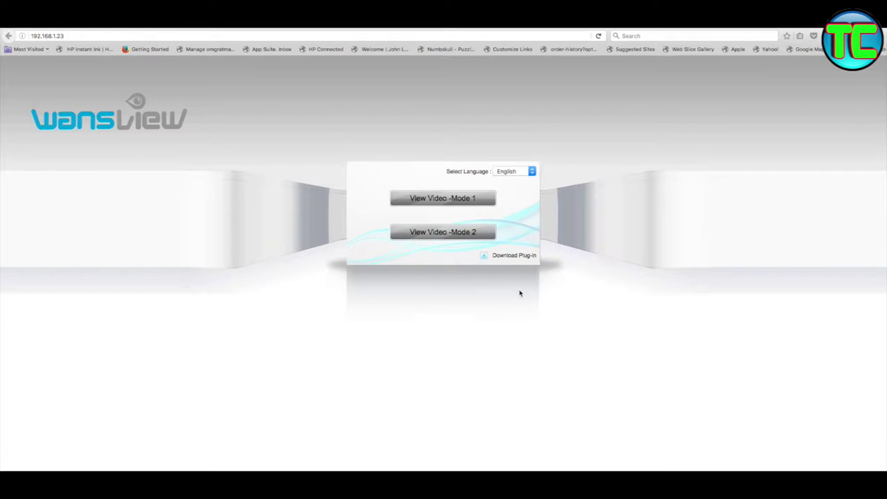
Step: Open the camera's video in Mode 2, enter its setup and examine the System pages from Status through About
{"action": "left_click", "coordinate": [450, 236]}
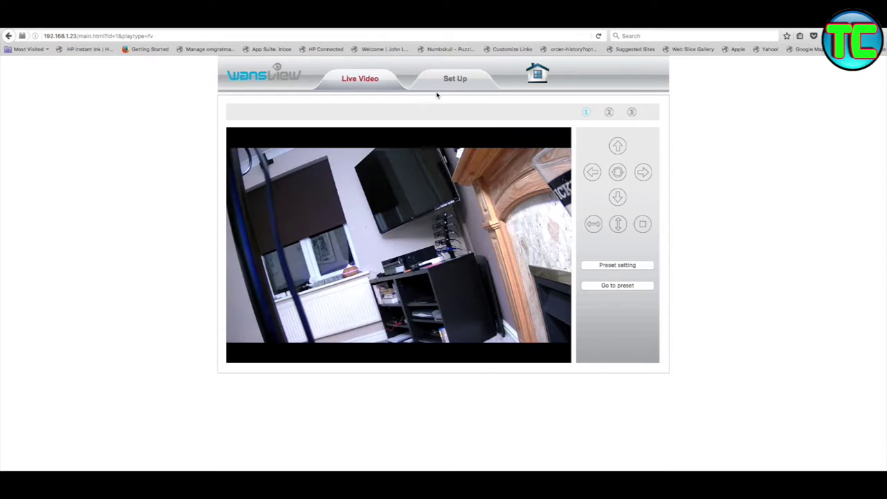
{"action": "left_click", "coordinate": [459, 81]}
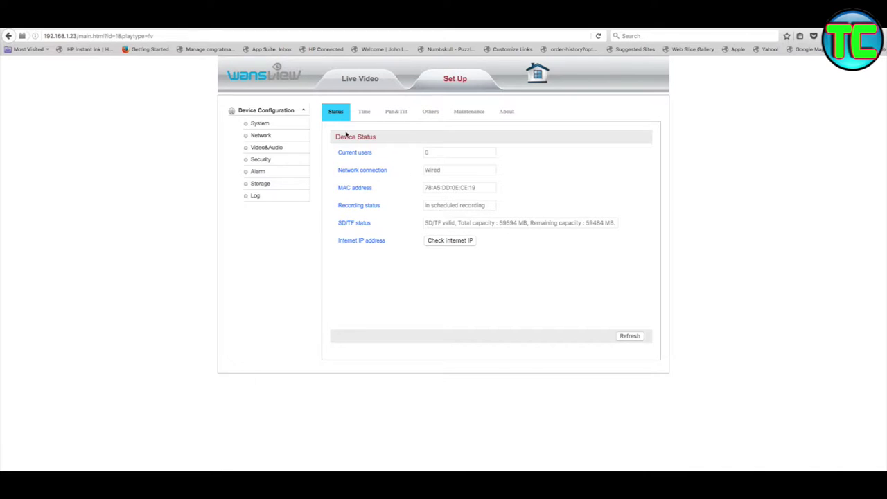
{"action": "left_click", "coordinate": [365, 112]}
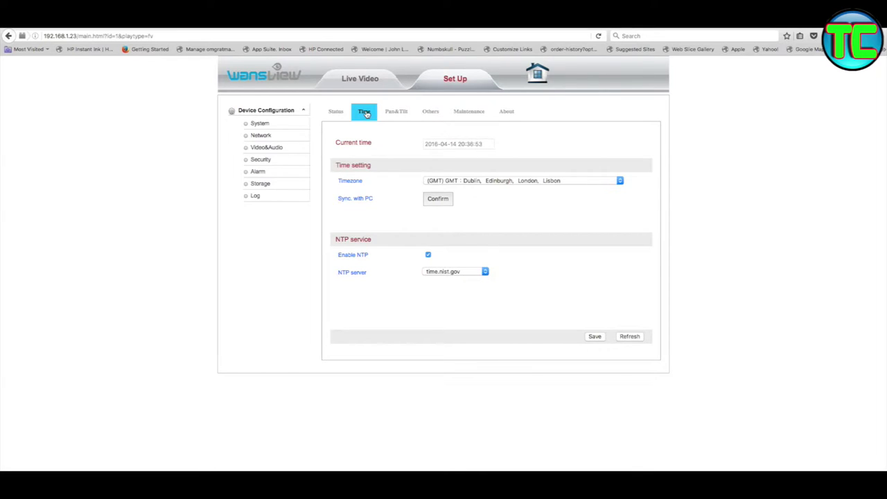
{"action": "left_click", "coordinate": [395, 113]}
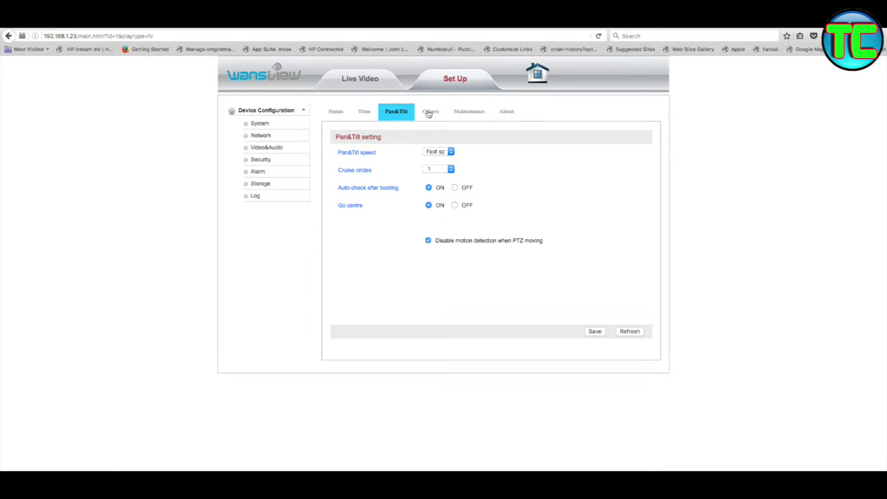
{"action": "left_click", "coordinate": [428, 113]}
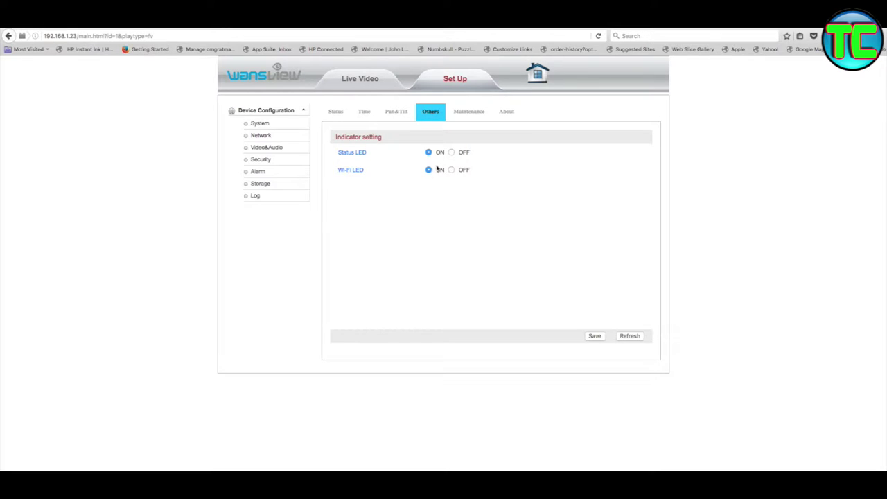
{"action": "left_click", "coordinate": [468, 113]}
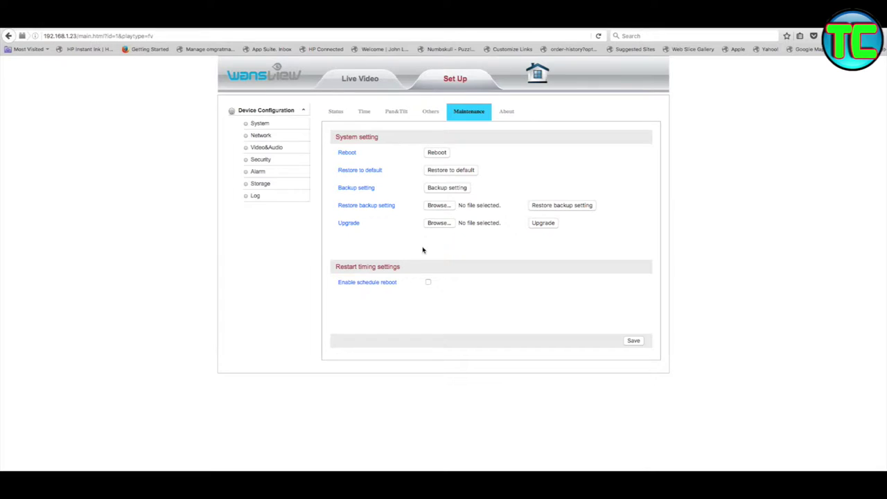
{"action": "left_click", "coordinate": [506, 112]}
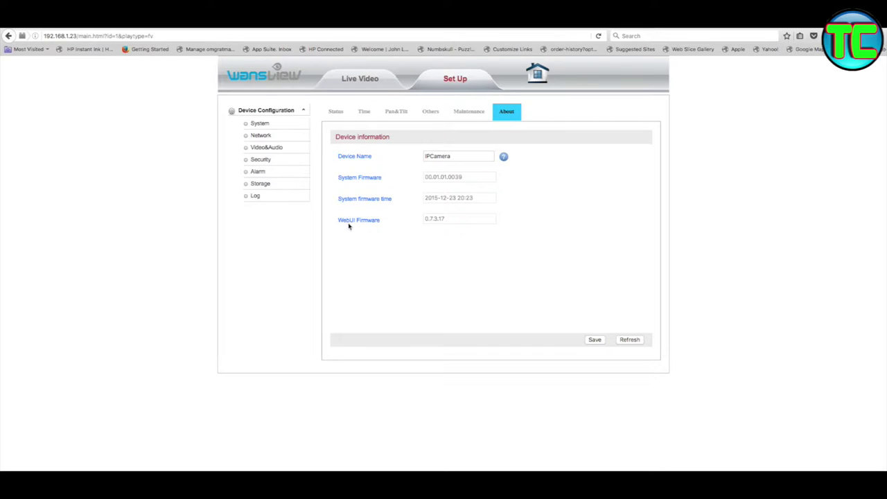
Step: Examine the camera's Network settings for IP, HTTP port and Wi-Fi
{"action": "left_click", "coordinate": [260, 136]}
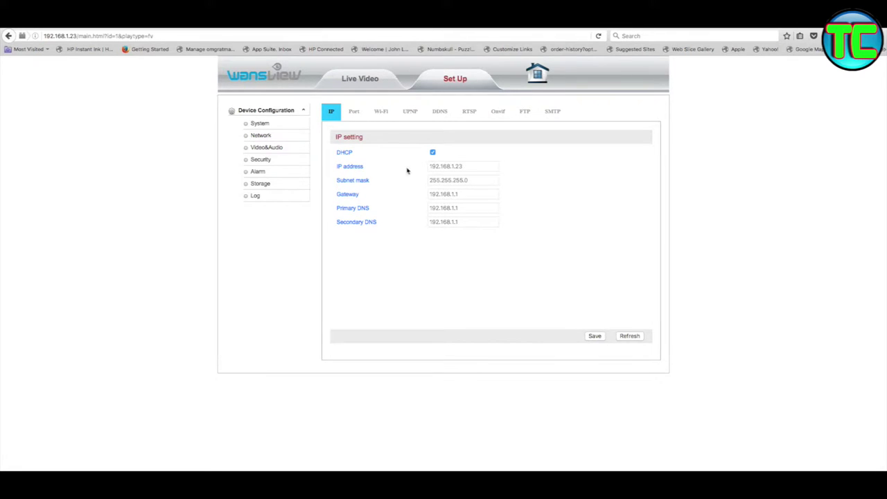
{"action": "key", "text": "ctrl+Up"}
{"action": "left_click", "coordinate": [308, 169]}
{"action": "left_click", "coordinate": [355, 113]}
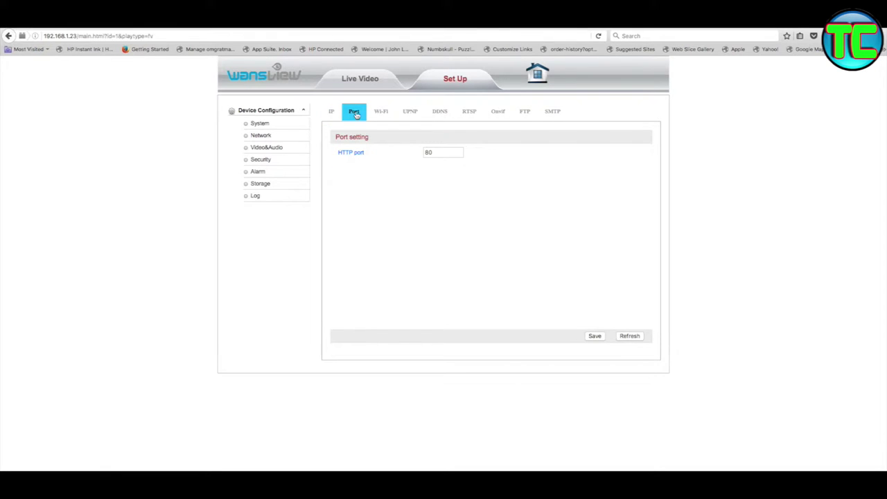
{"action": "left_click", "coordinate": [380, 113]}
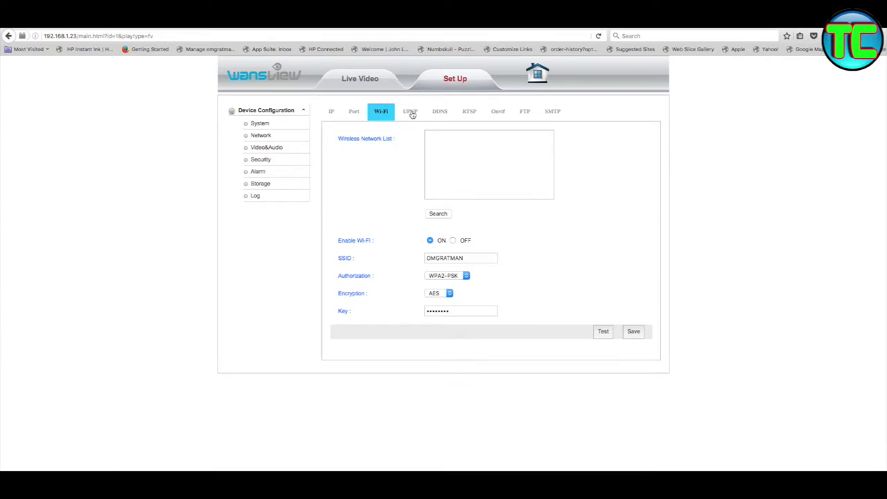
{"action": "left_click", "coordinate": [411, 113]}
{"action": "left_click", "coordinate": [384, 113]}
Step: Examine the Network settings for UPNP, DDNS, RTSP, Onvif, FTP and the SMTP alarm e-mail
{"action": "left_click", "coordinate": [410, 112]}
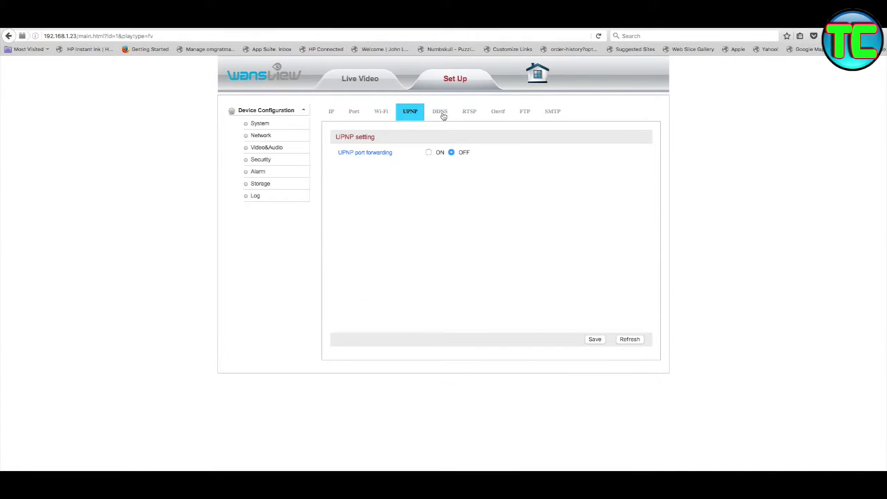
{"action": "left_click", "coordinate": [443, 114]}
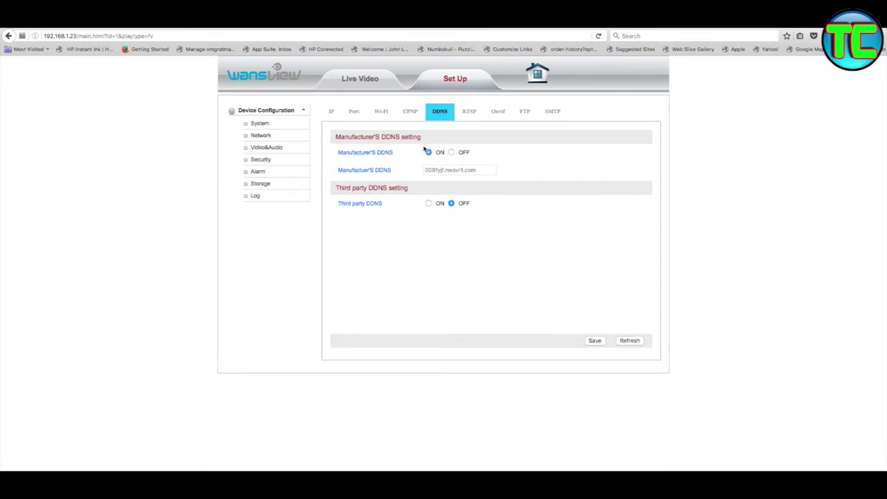
{"action": "left_click", "coordinate": [469, 116]}
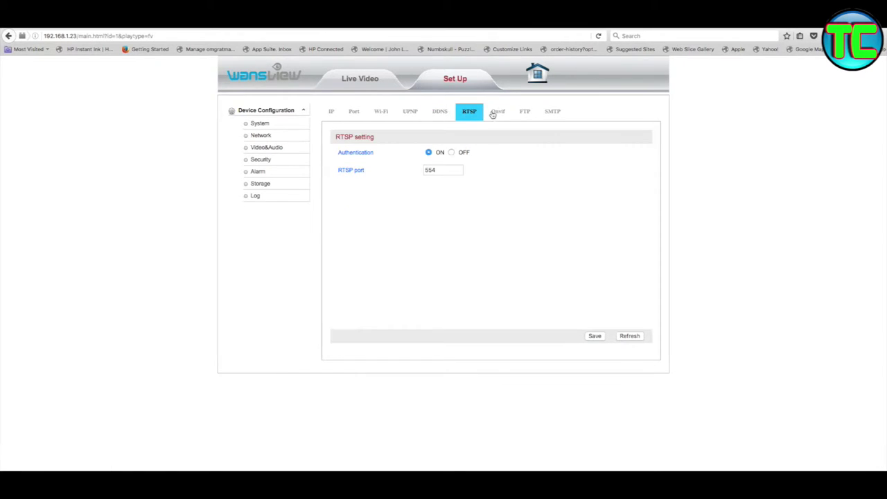
{"action": "left_click", "coordinate": [504, 115]}
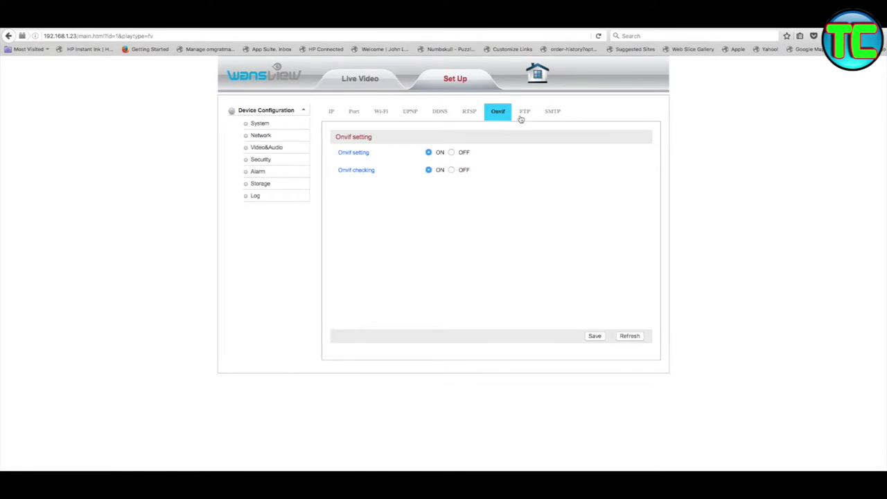
{"action": "left_click", "coordinate": [525, 114]}
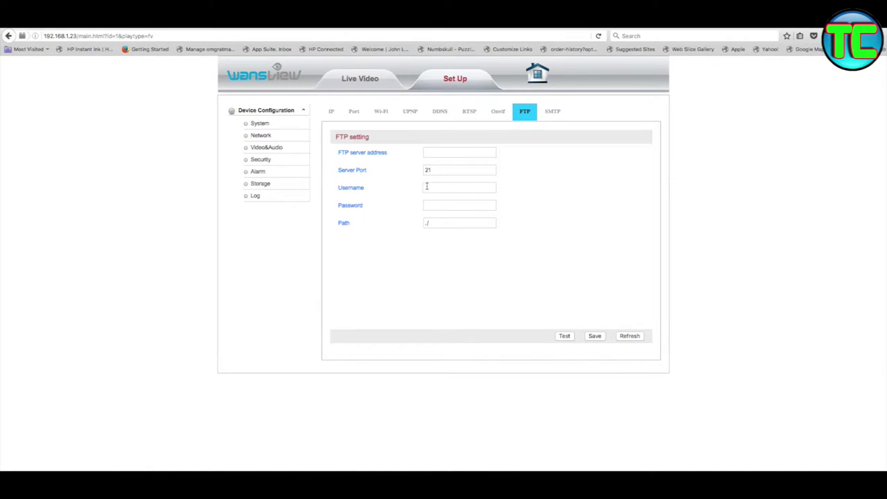
{"action": "left_click", "coordinate": [555, 113]}
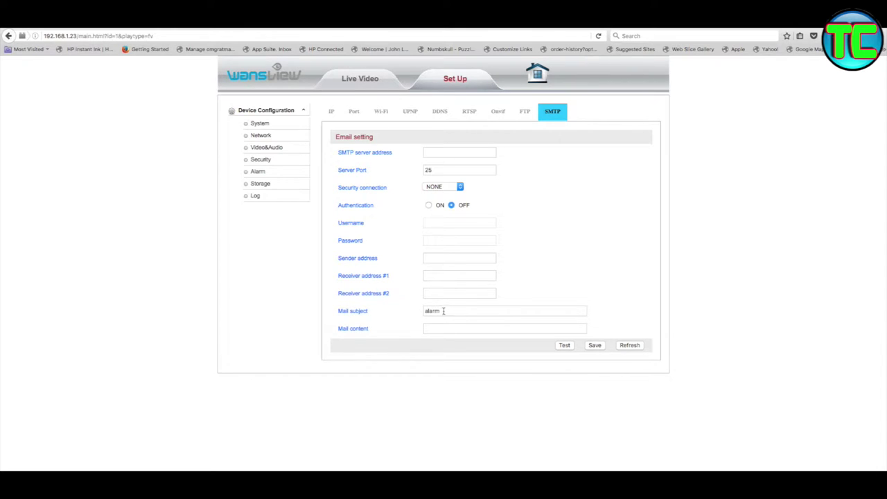
{"action": "left_click", "coordinate": [441, 311]}
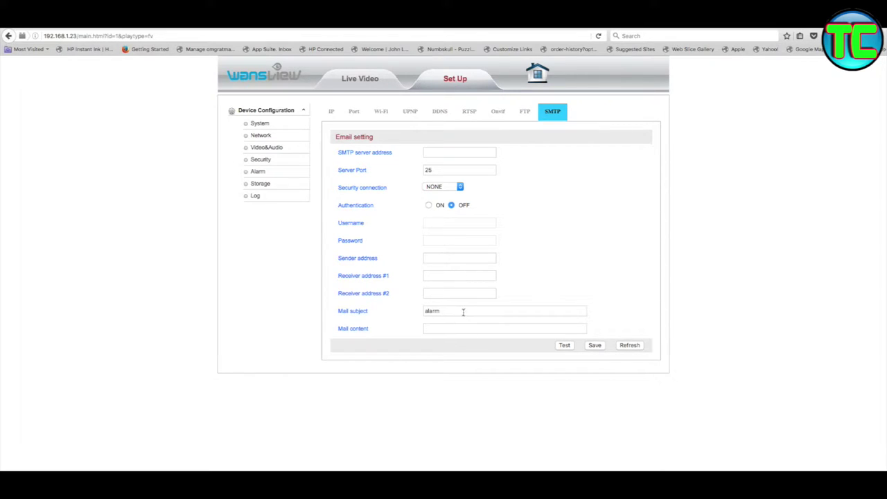
Step: Examine the video, audio, image and night vision settings, plus the Security pages for users and IP filtering
{"action": "left_click", "coordinate": [267, 153]}
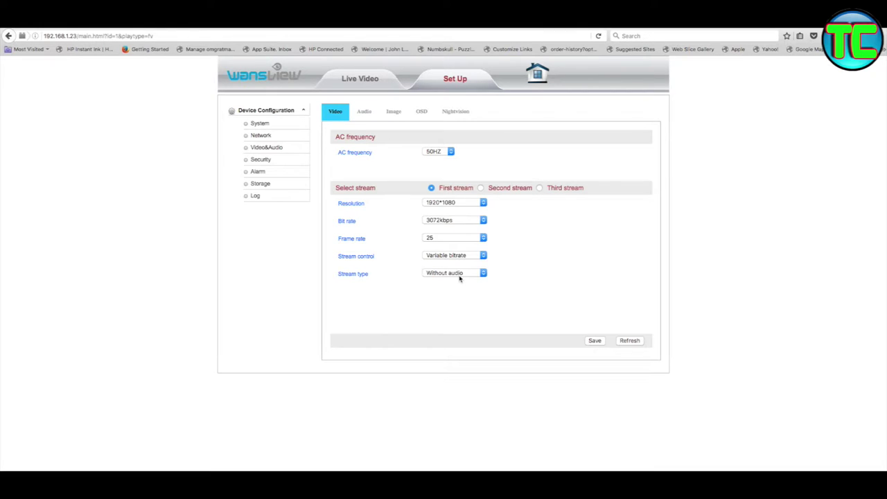
{"action": "left_click", "coordinate": [367, 112]}
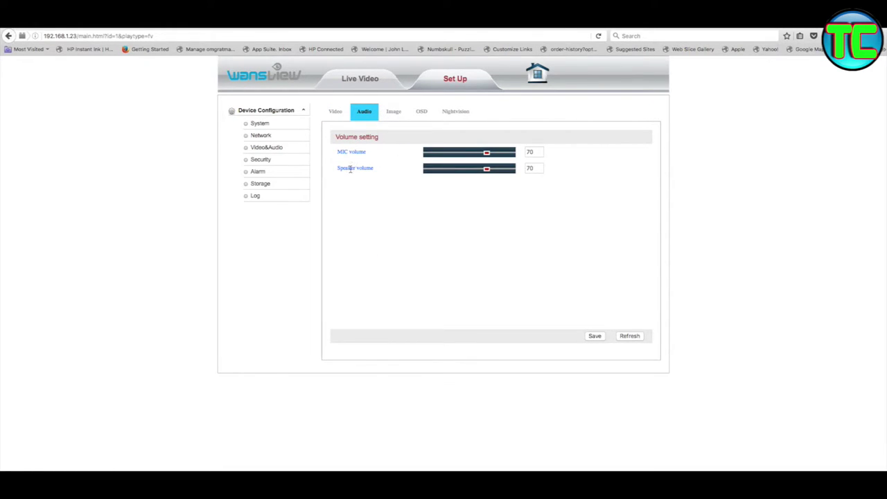
{"action": "left_click", "coordinate": [393, 113]}
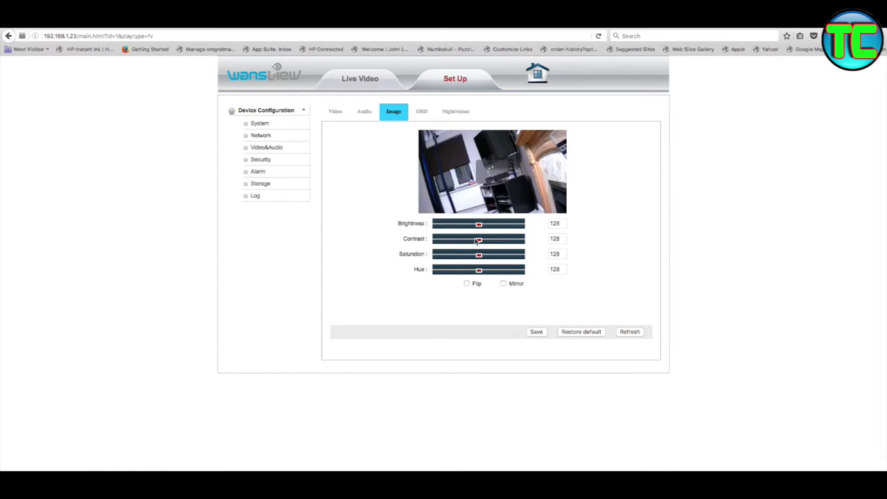
{"action": "mouse_move", "coordinate": [455, 186]}
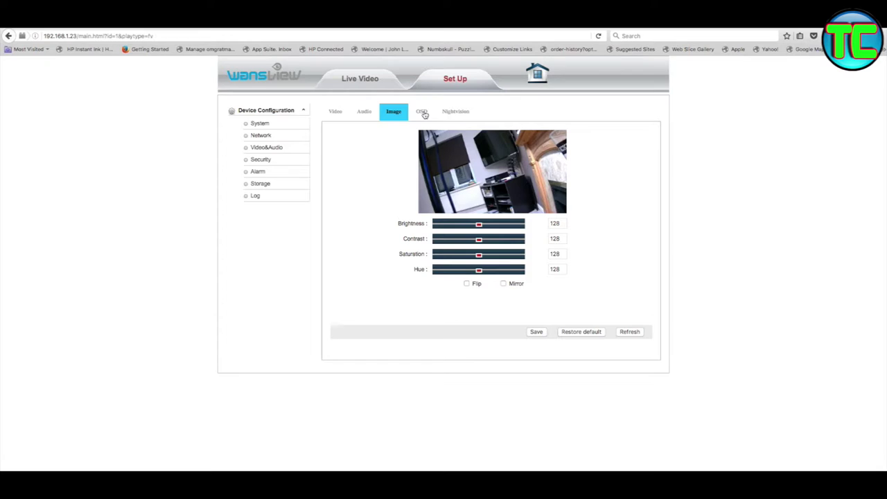
{"action": "left_click", "coordinate": [455, 113]}
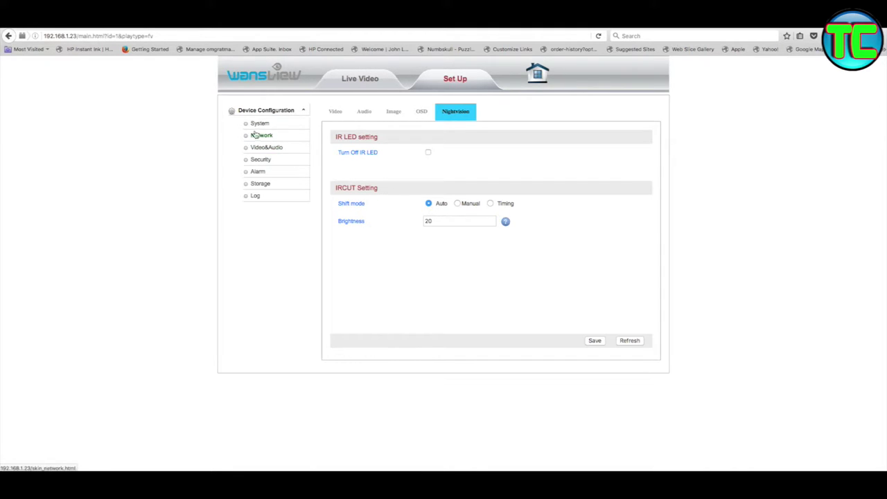
{"action": "left_click", "coordinate": [264, 161]}
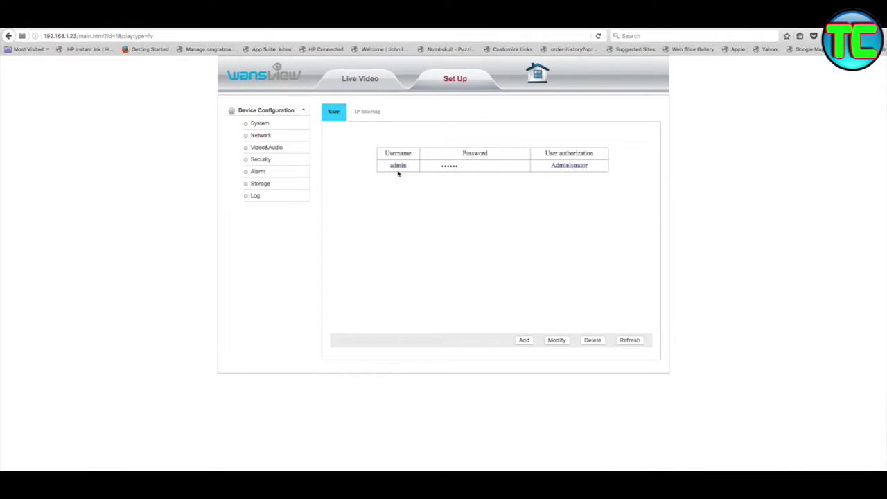
{"action": "left_click", "coordinate": [368, 113]}
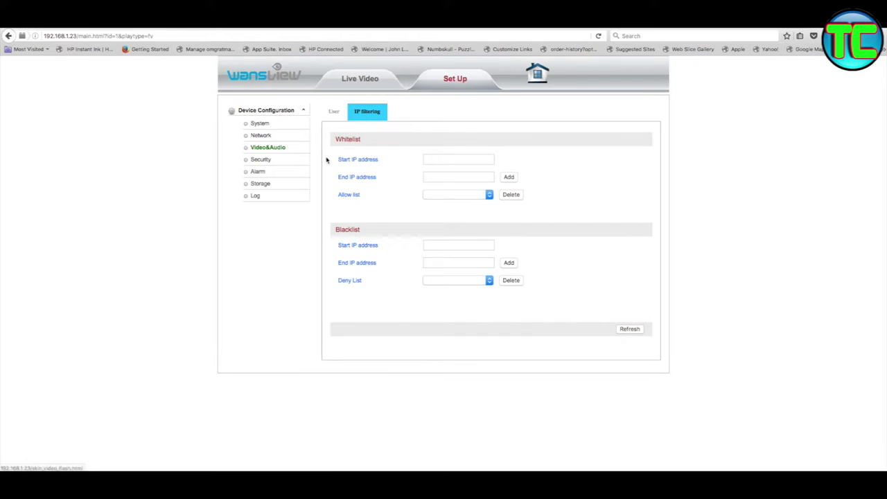
Step: Select Window 1 for motion detection while reviewing the alarm's IO detector and audio detection settings
{"action": "left_click", "coordinate": [274, 176]}
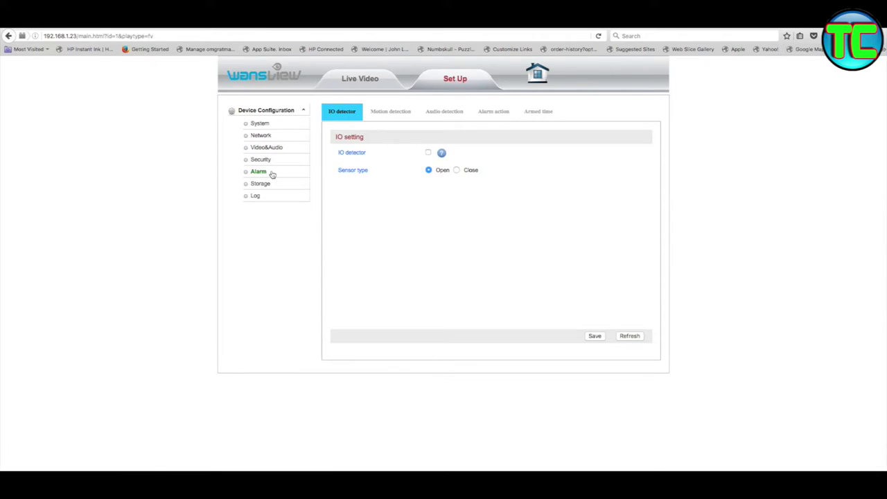
{"action": "left_click", "coordinate": [387, 115]}
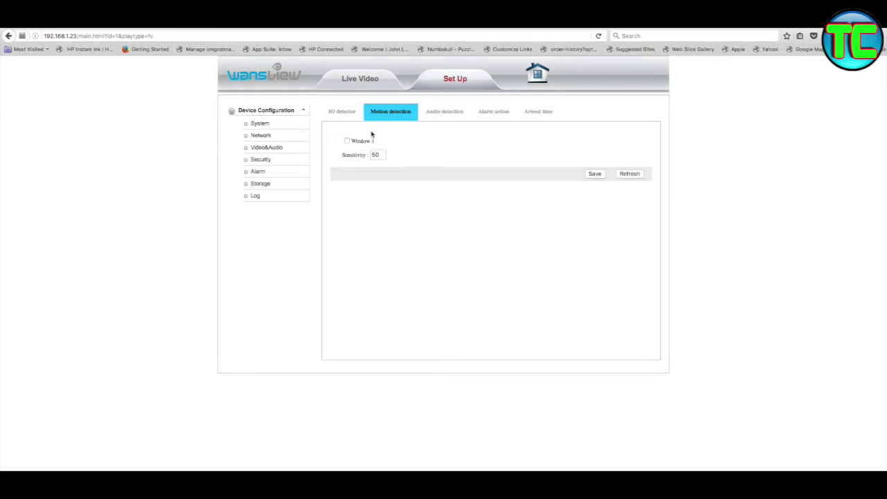
{"action": "left_click", "coordinate": [348, 142]}
{"action": "left_click", "coordinate": [445, 113]}
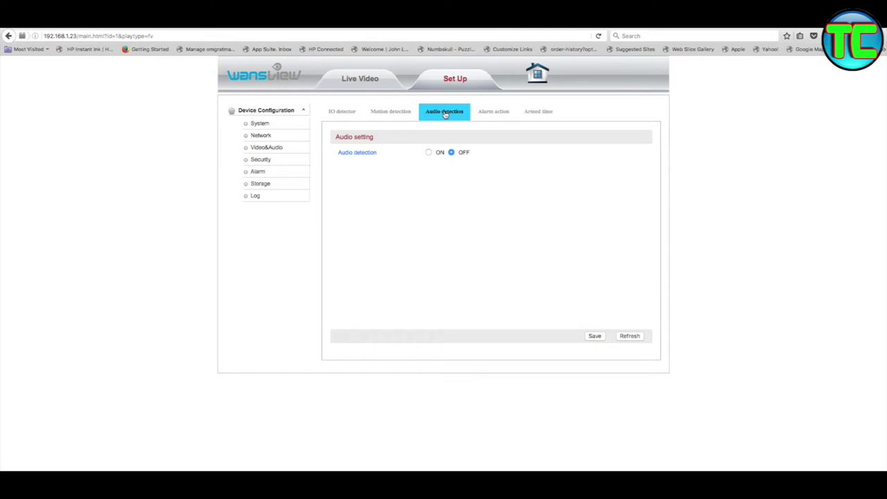
Step: Enable the alarm actions Snapshot to SD/TF and Recording to SD/TF, and save the alarm action settings
{"action": "left_click", "coordinate": [488, 116]}
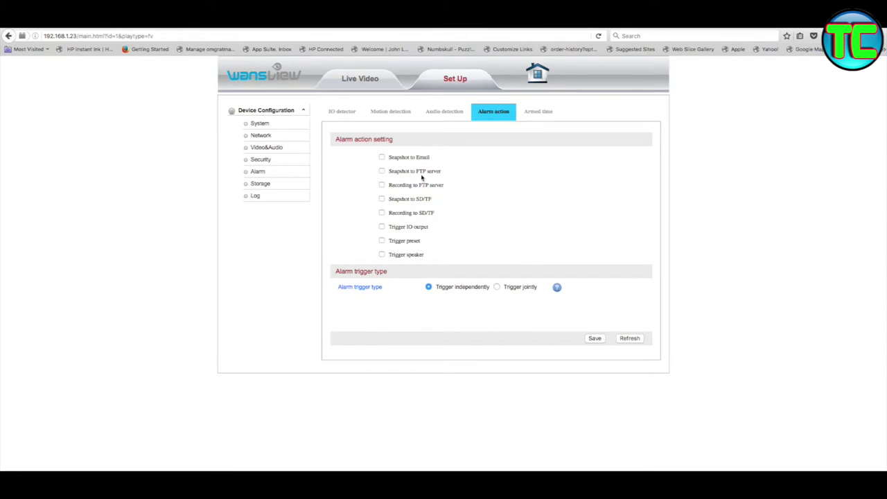
{"action": "left_click", "coordinate": [381, 200]}
{"action": "left_click", "coordinate": [382, 213]}
{"action": "left_click", "coordinate": [594, 339]}
Step: Examine the alarm's weekly armed time schedule across the hours of the day
{"action": "left_click", "coordinate": [531, 114]}
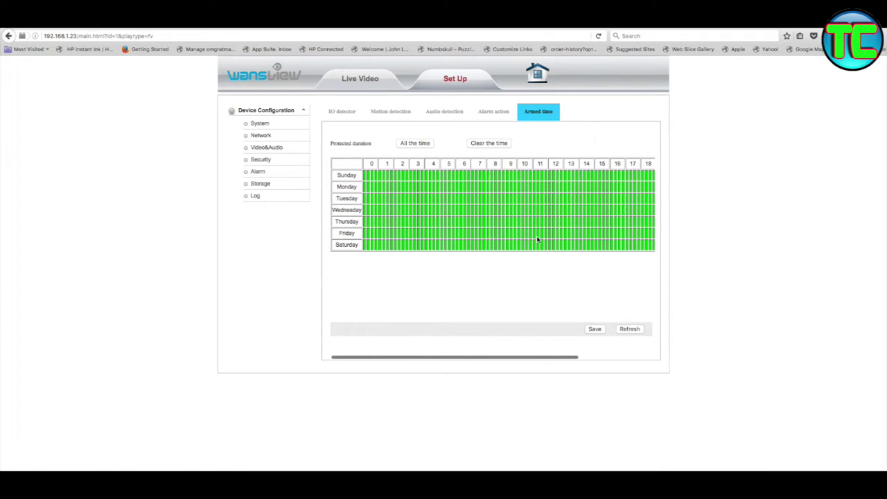
{"action": "scroll", "coordinate": [367, 184], "scroll_direction": "right", "scroll_amount": 1}
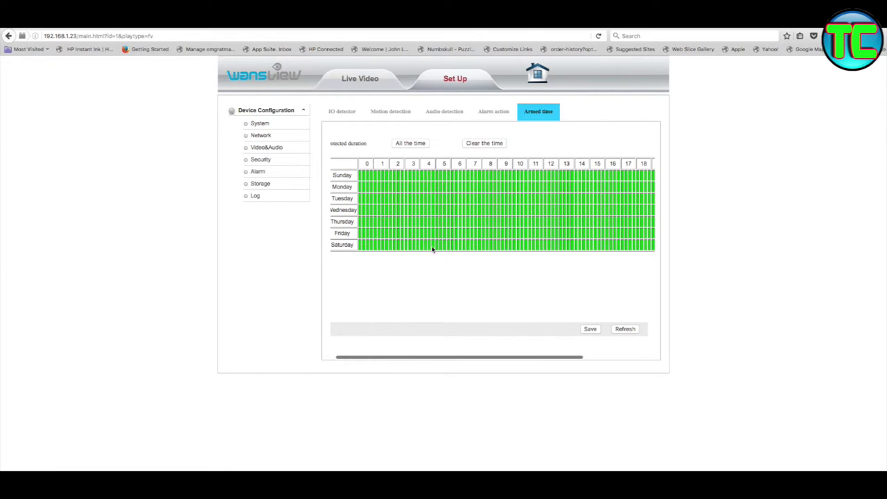
{"action": "scroll", "coordinate": [514, 209], "scroll_direction": "right", "scroll_amount": 1}
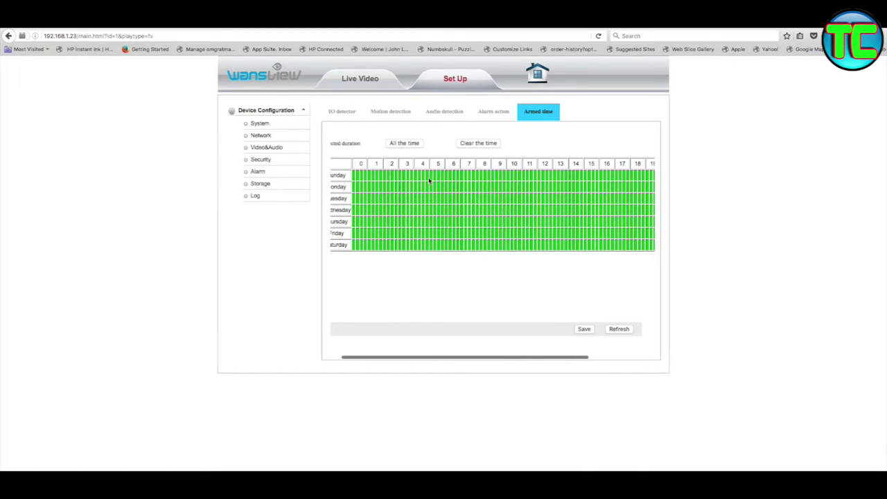
{"action": "scroll", "coordinate": [591, 195], "scroll_direction": "right", "scroll_amount": 8}
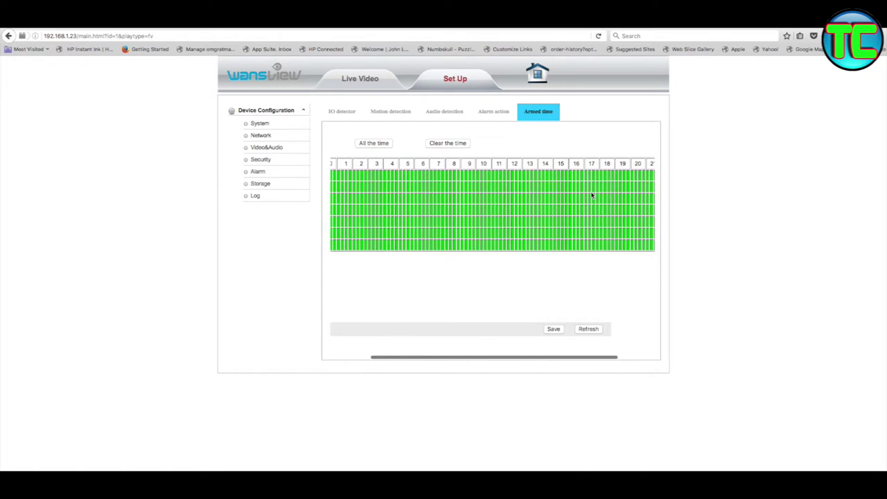
{"action": "scroll", "coordinate": [592, 196], "scroll_direction": "left", "scroll_amount": 10}
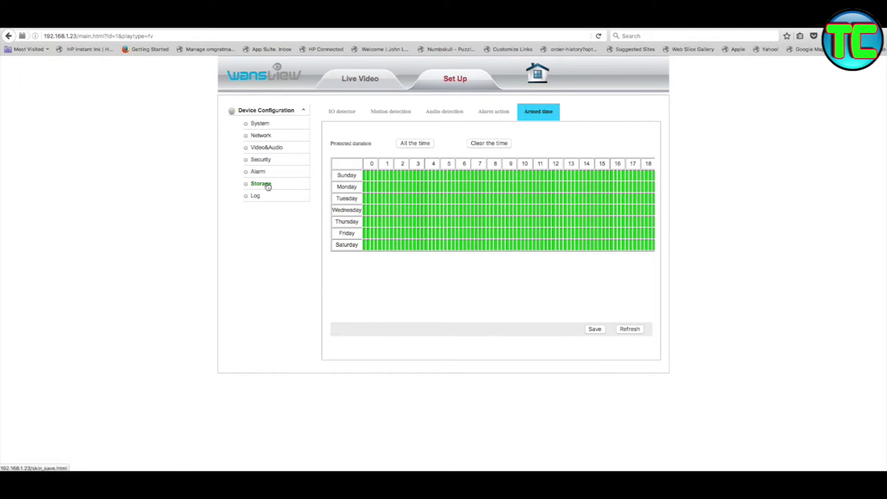
Step: Turn on timing snapshots to the SD/TF card for all the time and save the capture settings
{"action": "left_click", "coordinate": [267, 185]}
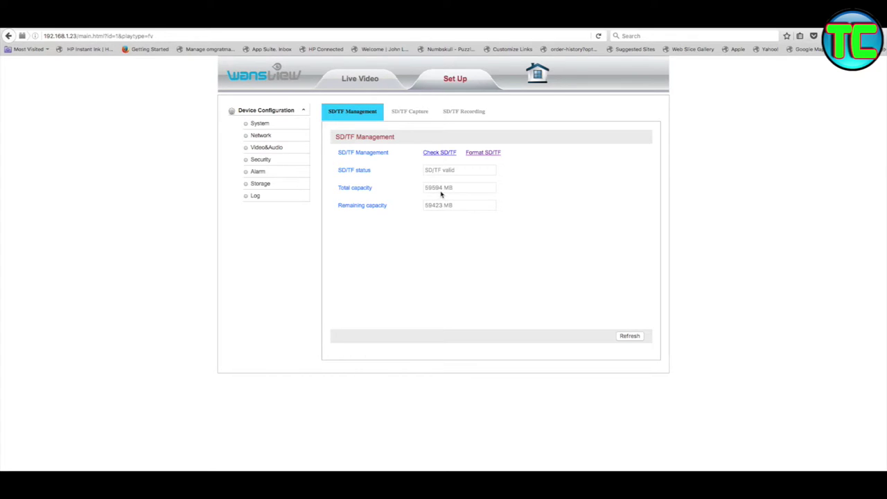
{"action": "left_click", "coordinate": [409, 113]}
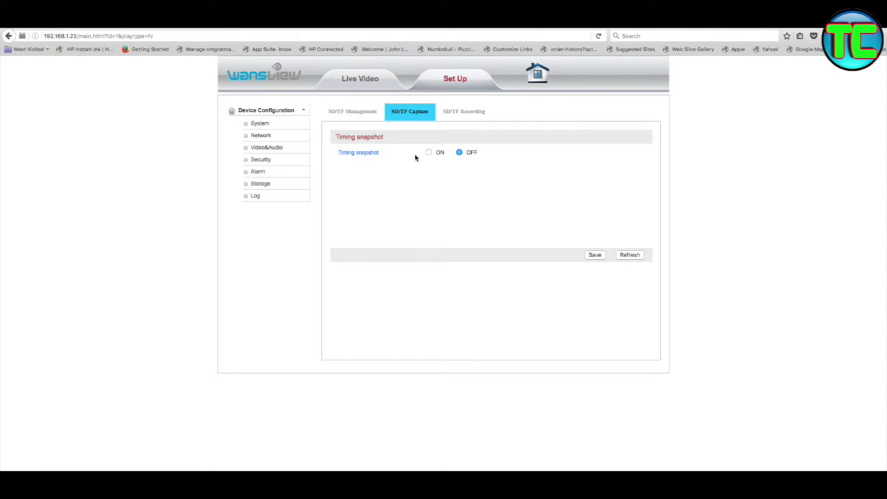
{"action": "left_click", "coordinate": [430, 153]}
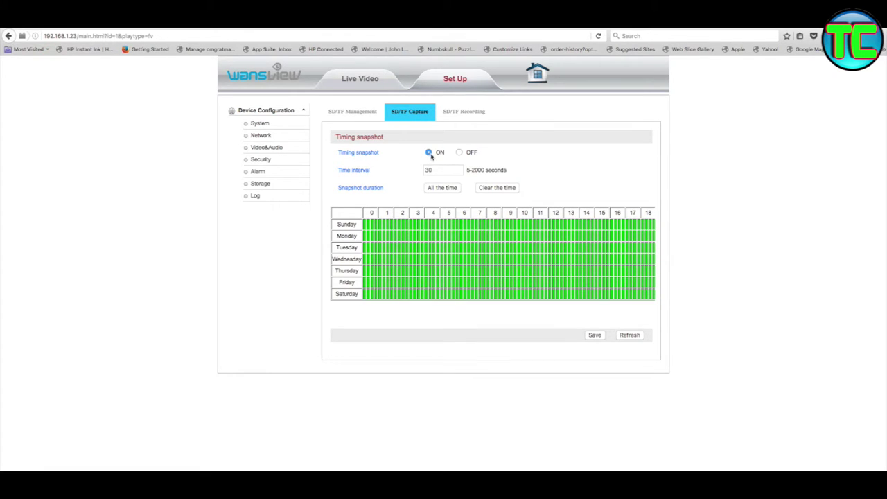
{"action": "left_click", "coordinate": [439, 190]}
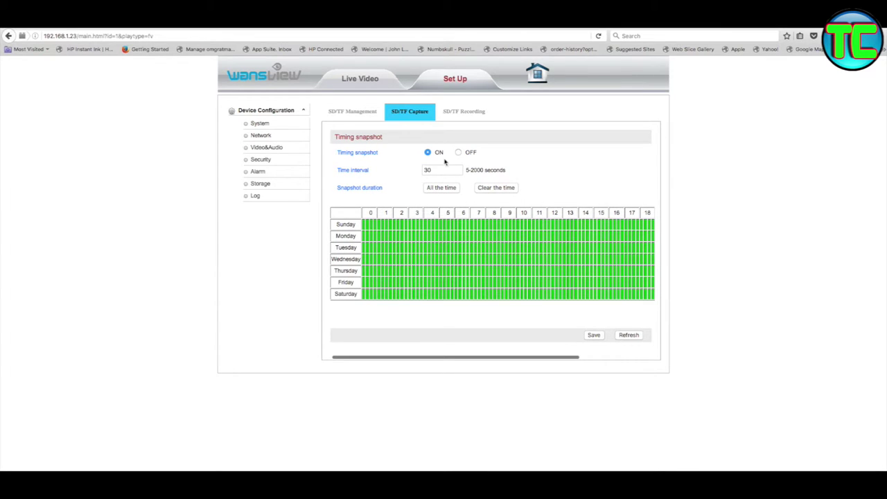
{"action": "left_click", "coordinate": [594, 335]}
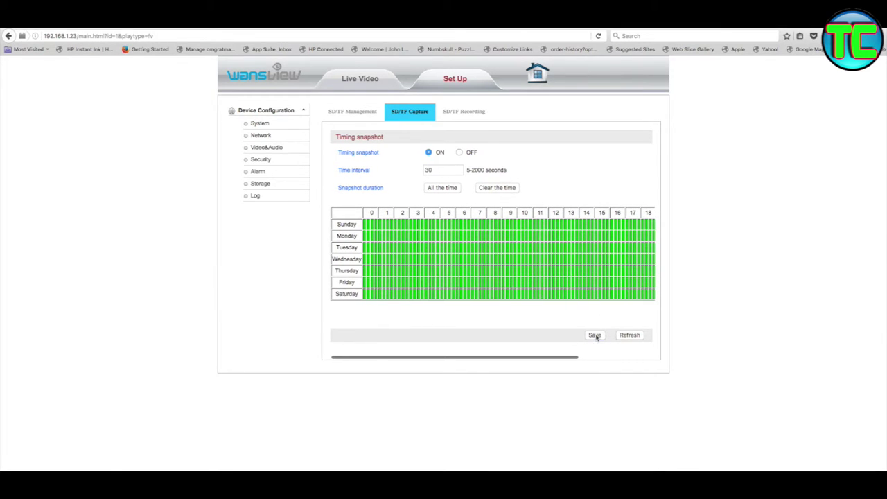
Step: Examine the scheduled SD/TF recording settings and compare them with the timing snapshot settings
{"action": "left_click", "coordinate": [462, 112]}
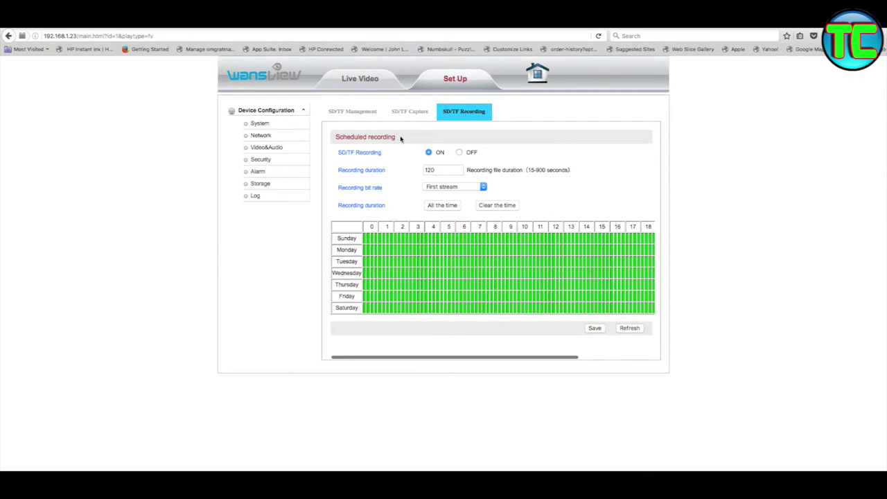
{"action": "left_click", "coordinate": [409, 117]}
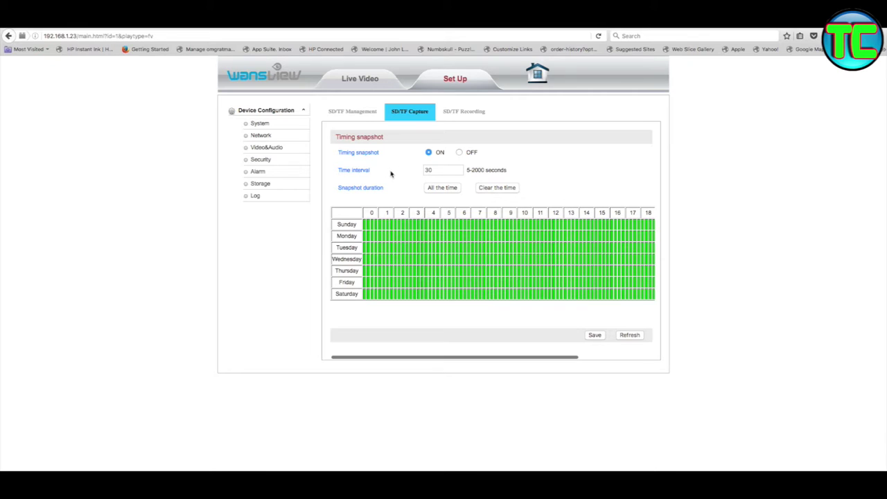
{"action": "left_click", "coordinate": [456, 116]}
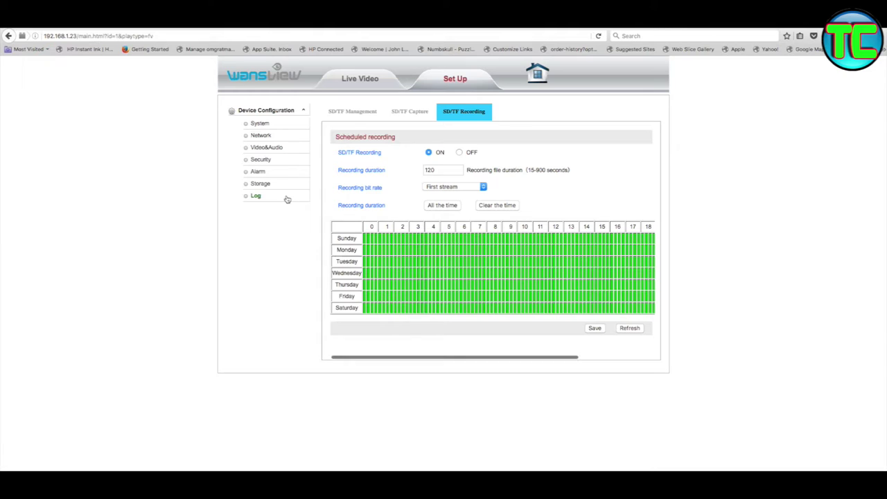
Step: Review the camera's log and delete its entries
{"action": "left_click", "coordinate": [255, 197]}
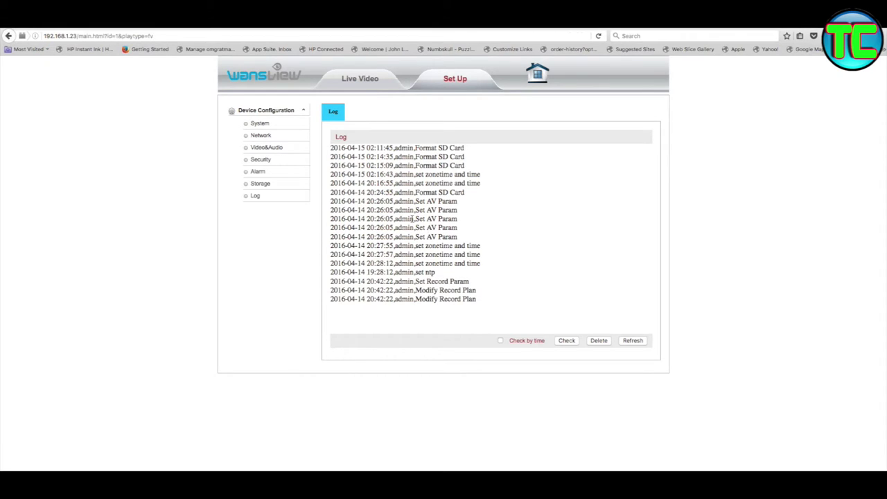
{"action": "left_click", "coordinate": [599, 341]}
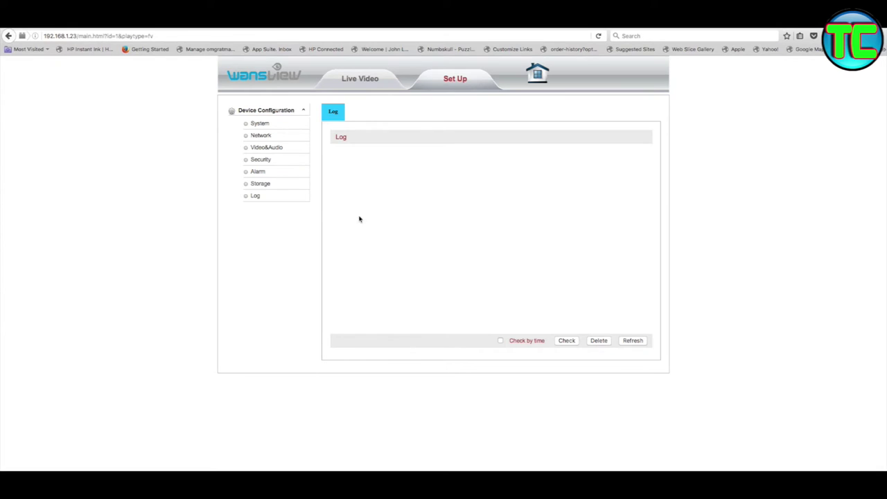
Step: Leave the setup pages and reopen the camera's live video by way of the home page
{"action": "left_click", "coordinate": [362, 79]}
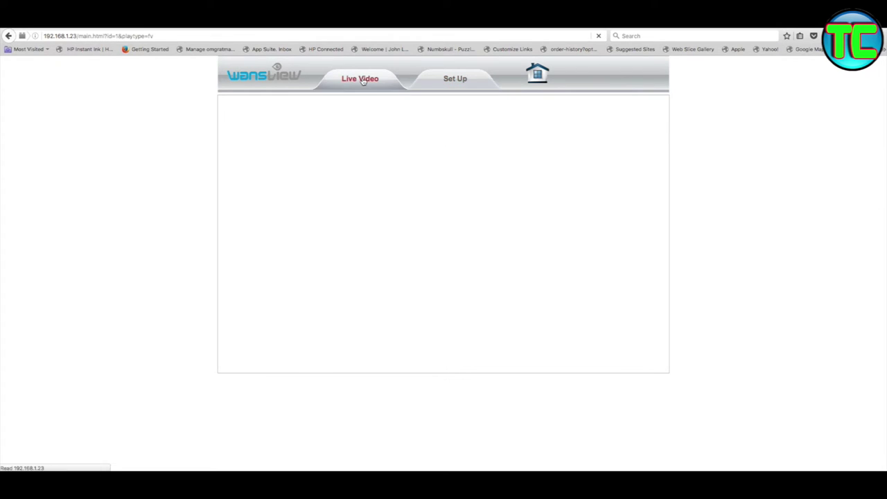
{"action": "left_click", "coordinate": [538, 77]}
{"action": "left_click", "coordinate": [445, 234]}
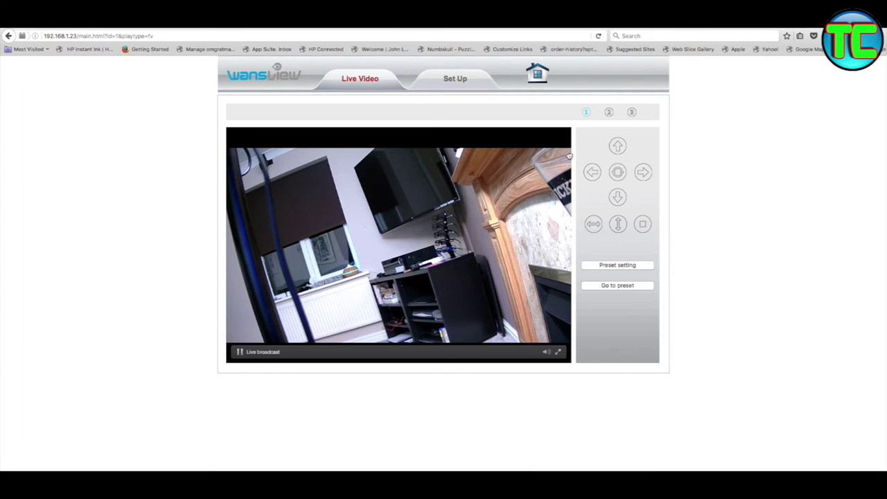
Step: Compare the picture quality of live video streams 2 and 3, and switch back to stream 1
{"action": "left_click", "coordinate": [610, 113]}
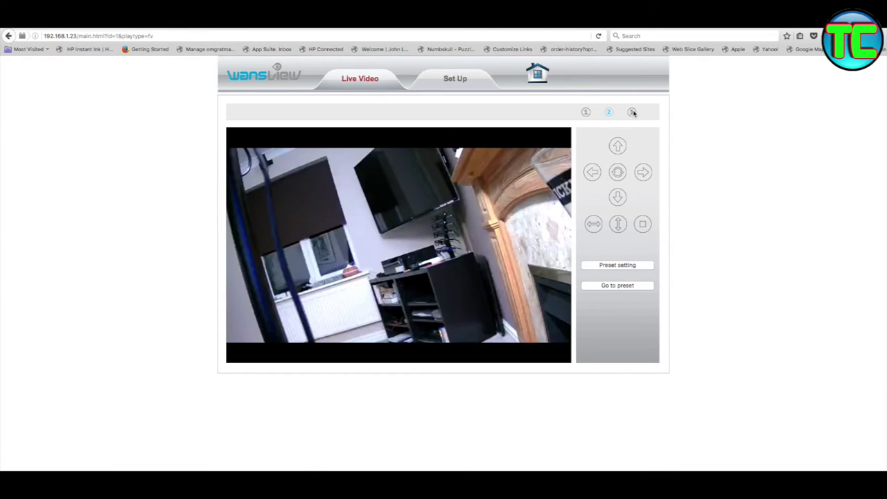
{"action": "left_click", "coordinate": [633, 112]}
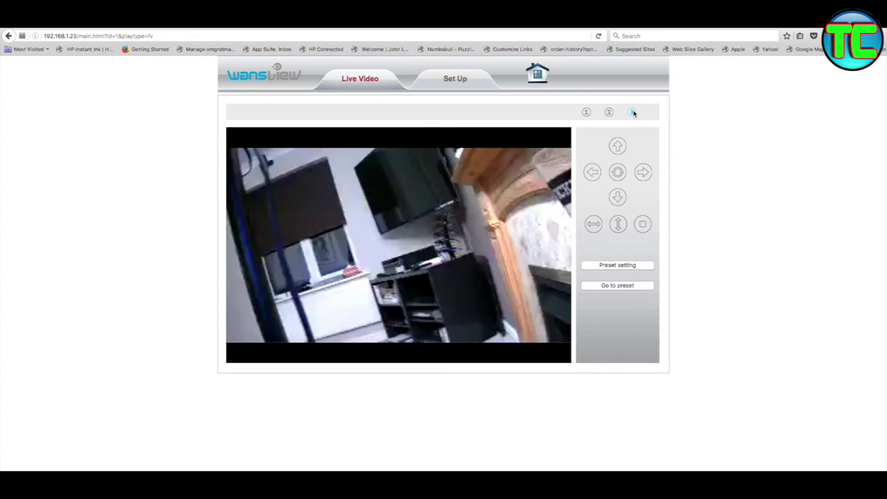
{"action": "mouse_move", "coordinate": [439, 288]}
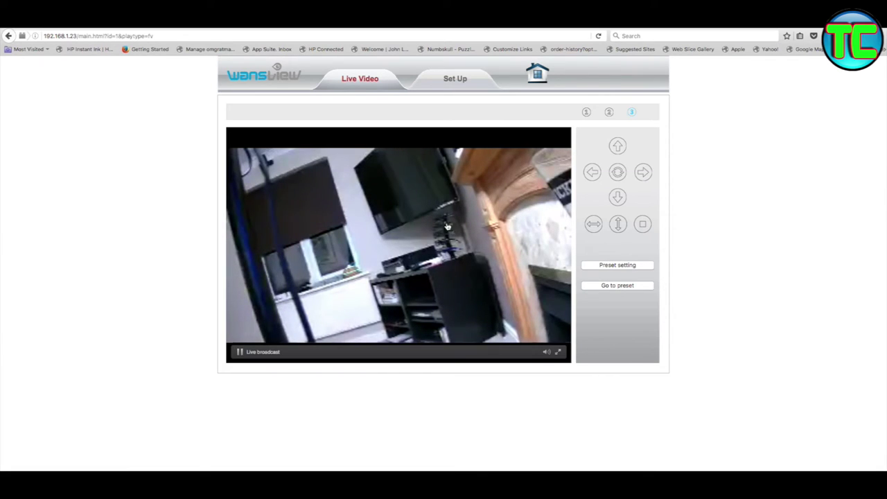
{"action": "left_click", "coordinate": [586, 113]}
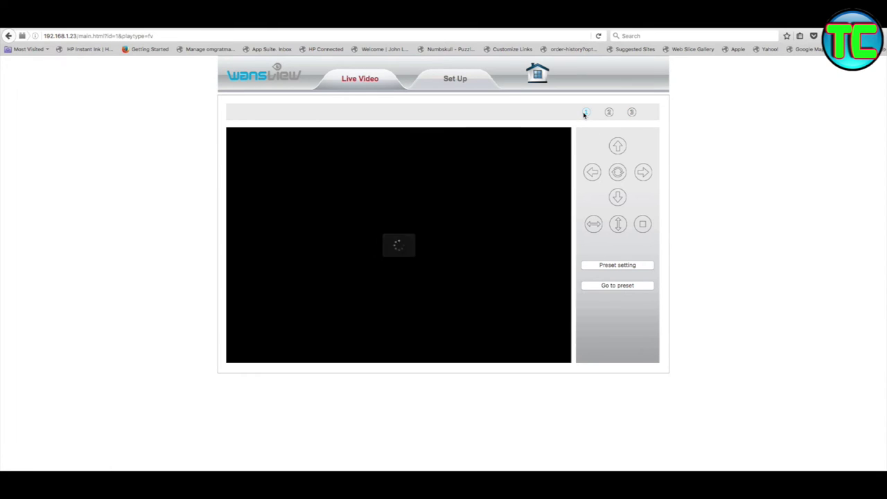